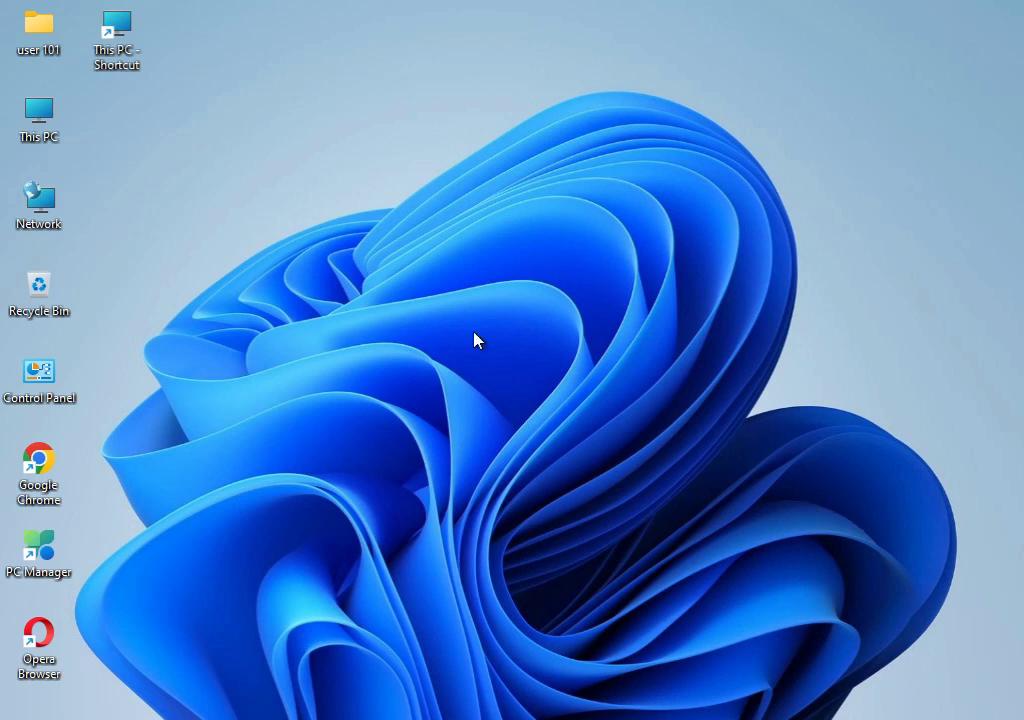
# - Run the Windows Update troubleshooter from the other troubleshooters in the system settings
pyautogui.press('super')
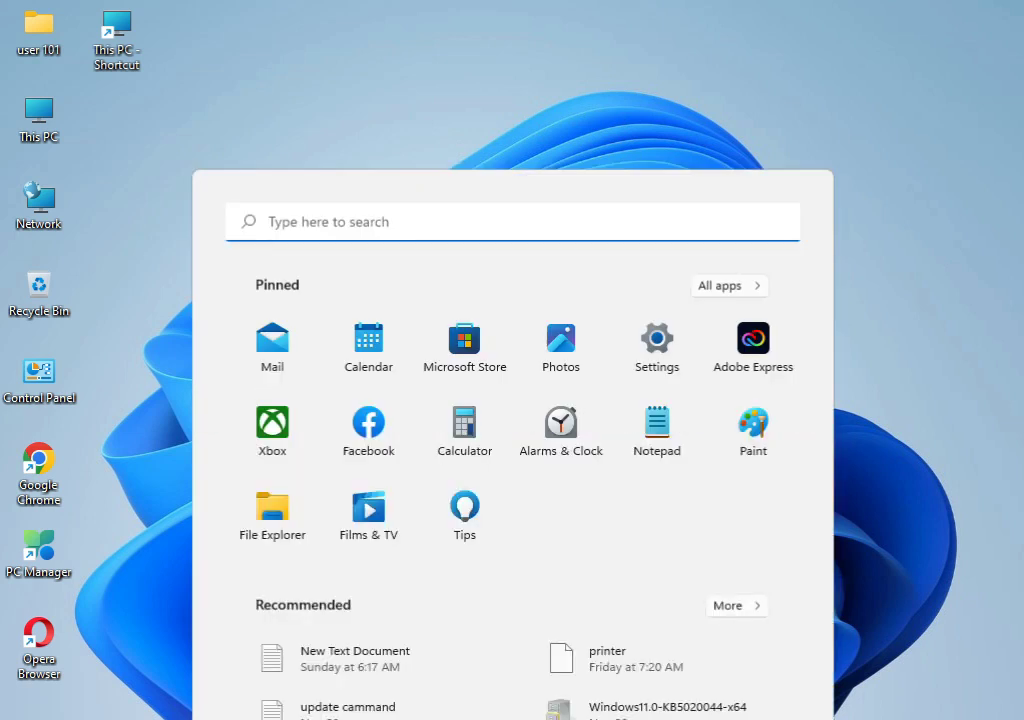
pyautogui.click(655, 212)
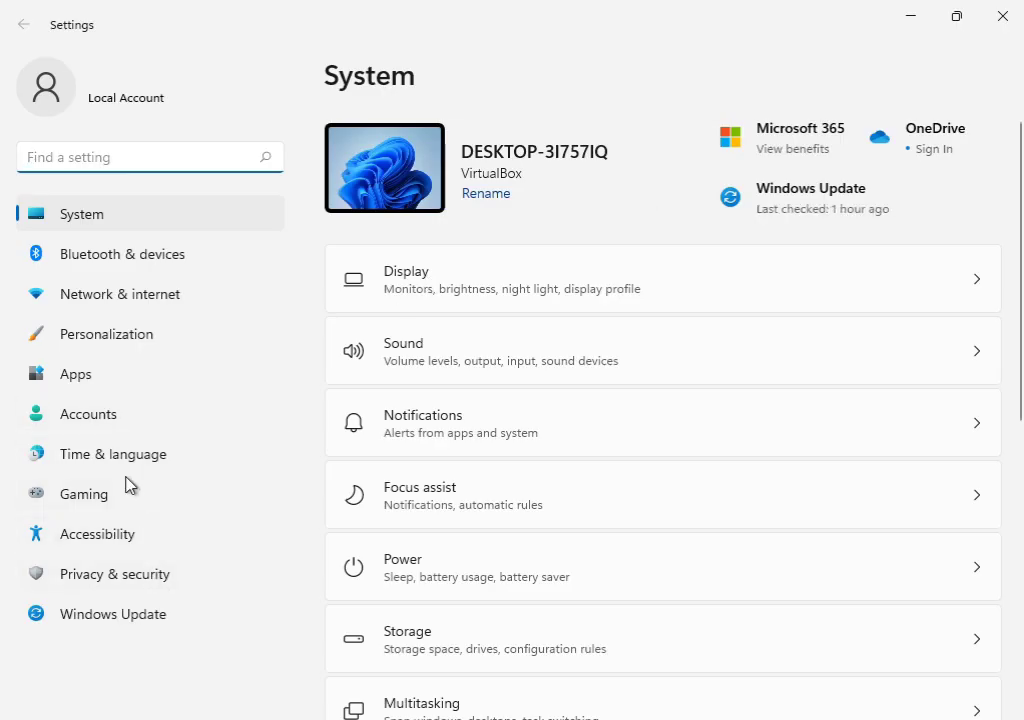
pyautogui.scroll(-5, 571, 537)
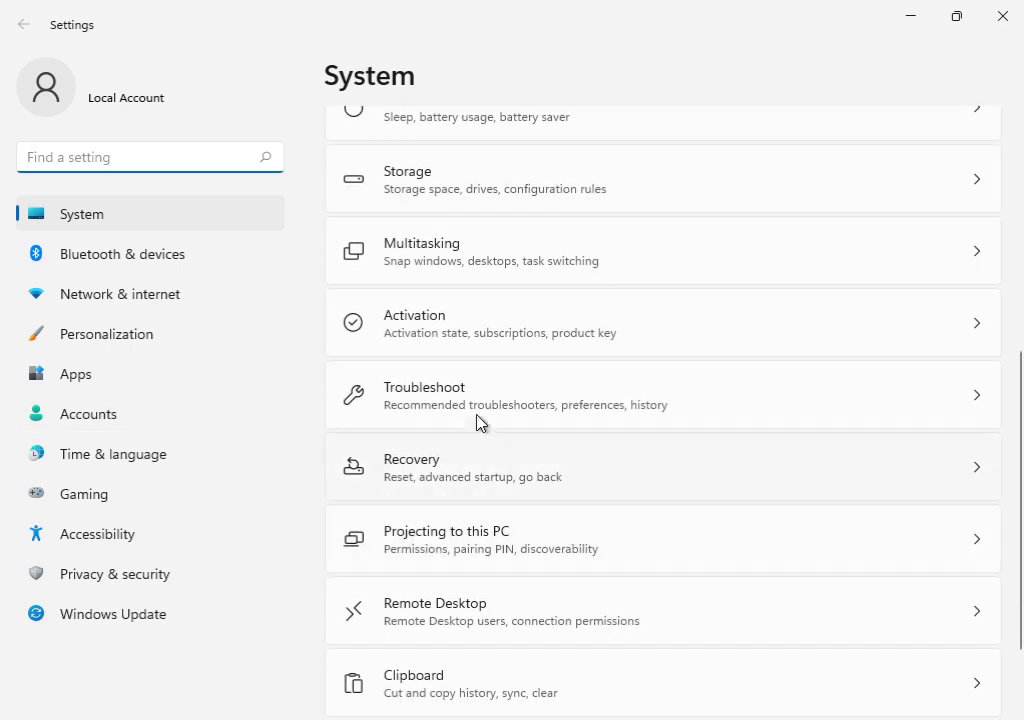
pyautogui.click(486, 407)
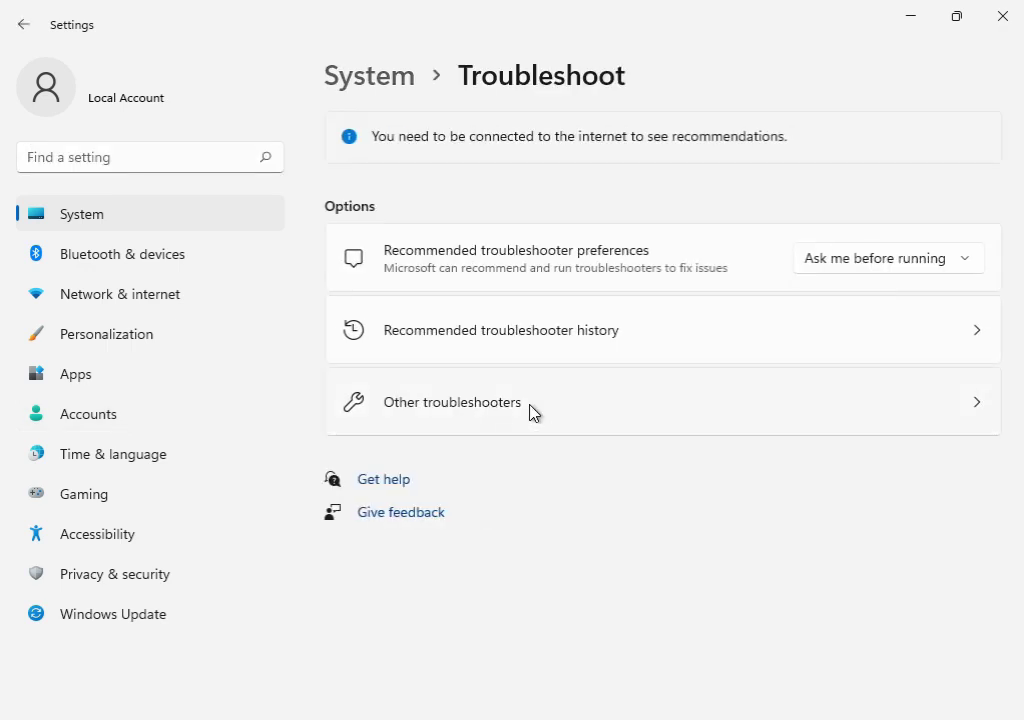
pyautogui.click(535, 410)
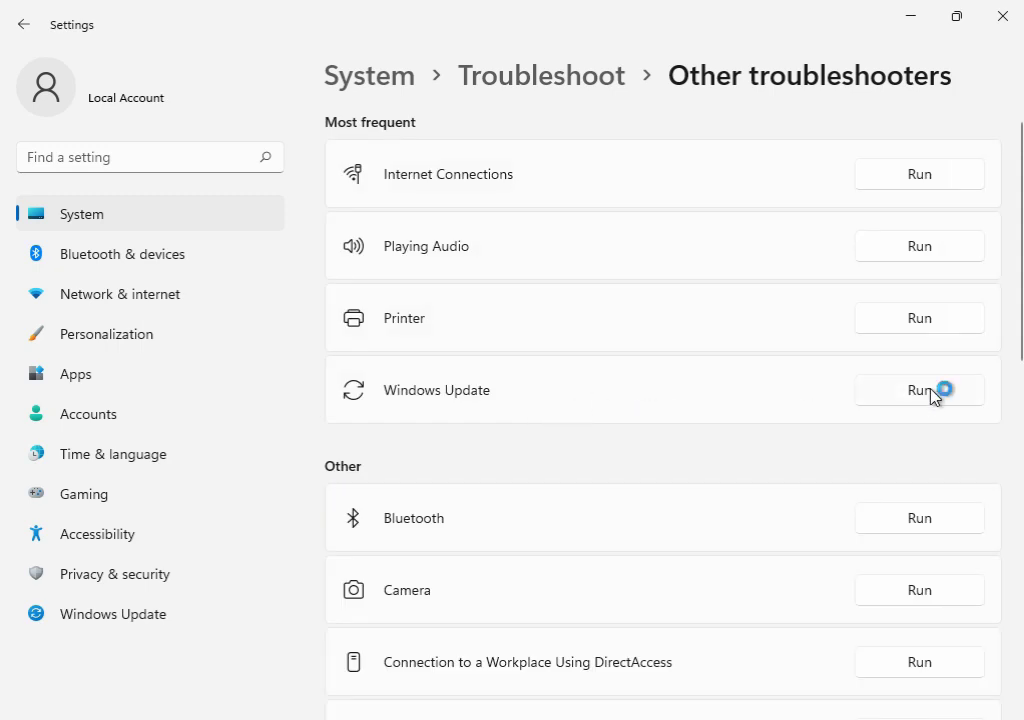
pyautogui.click(928, 393)
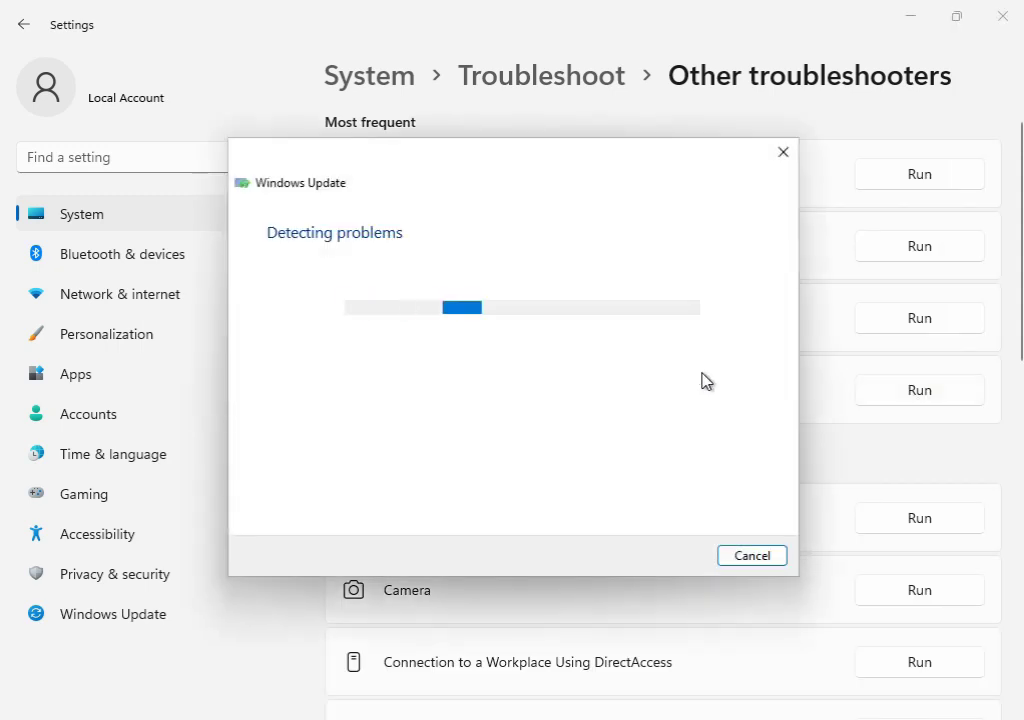
pyautogui.moveTo(523, 169); pyautogui.dragTo(576, 501)
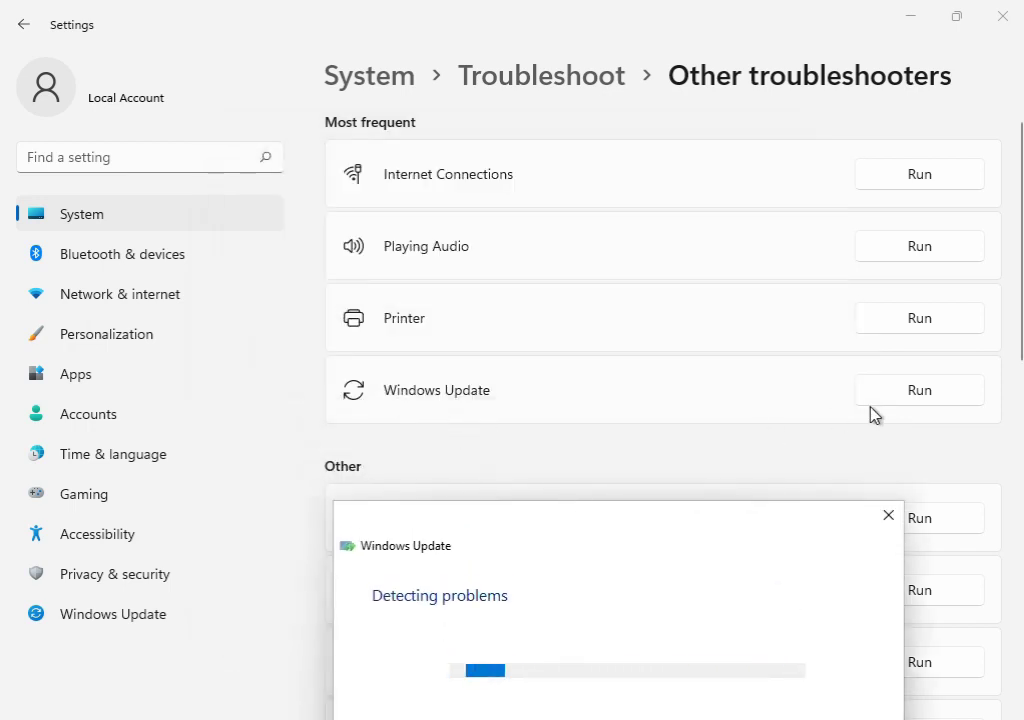
pyautogui.moveTo(670, 539); pyautogui.dragTo(636, 163)
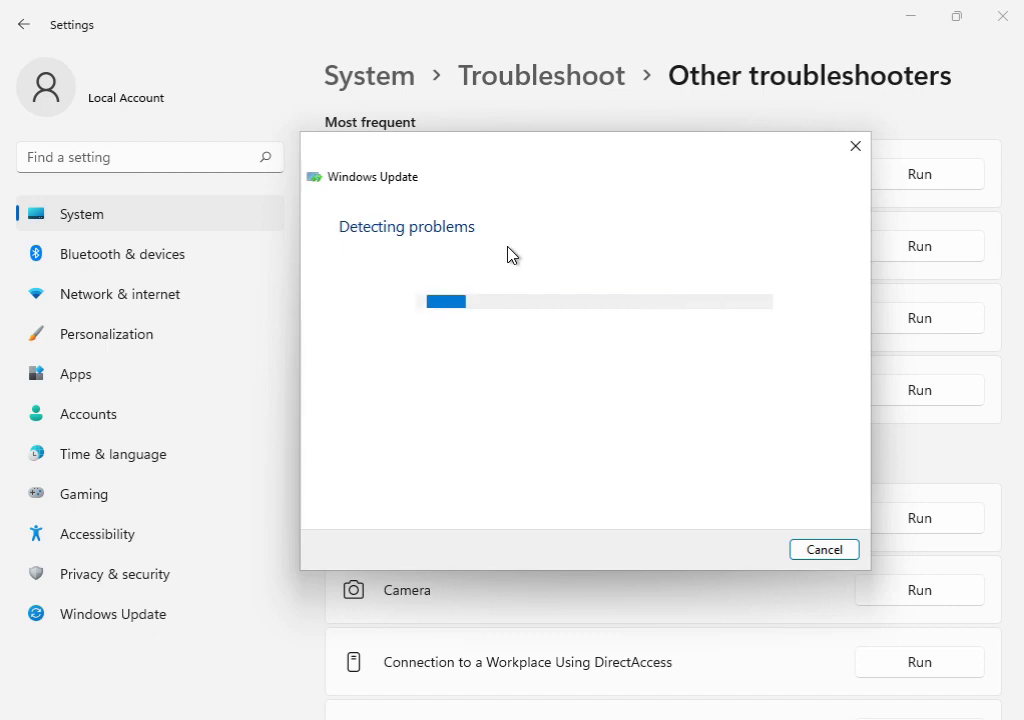
pyautogui.moveTo(720, 719)
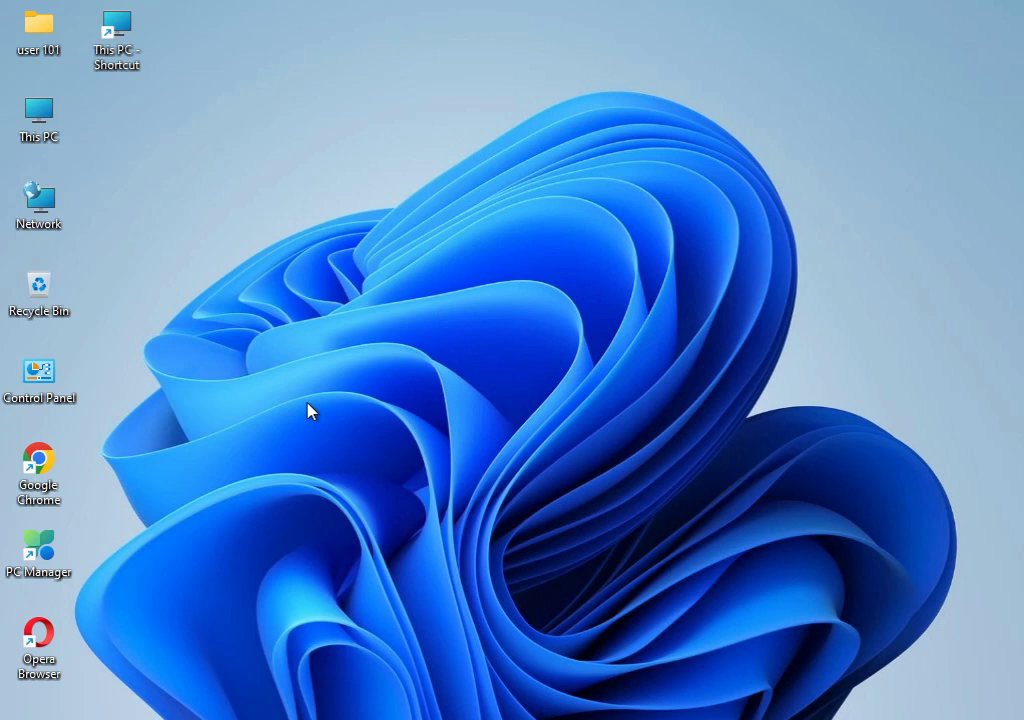
# - Open the %temp% folder and permanently delete everything in it
pyautogui.press('super+r')
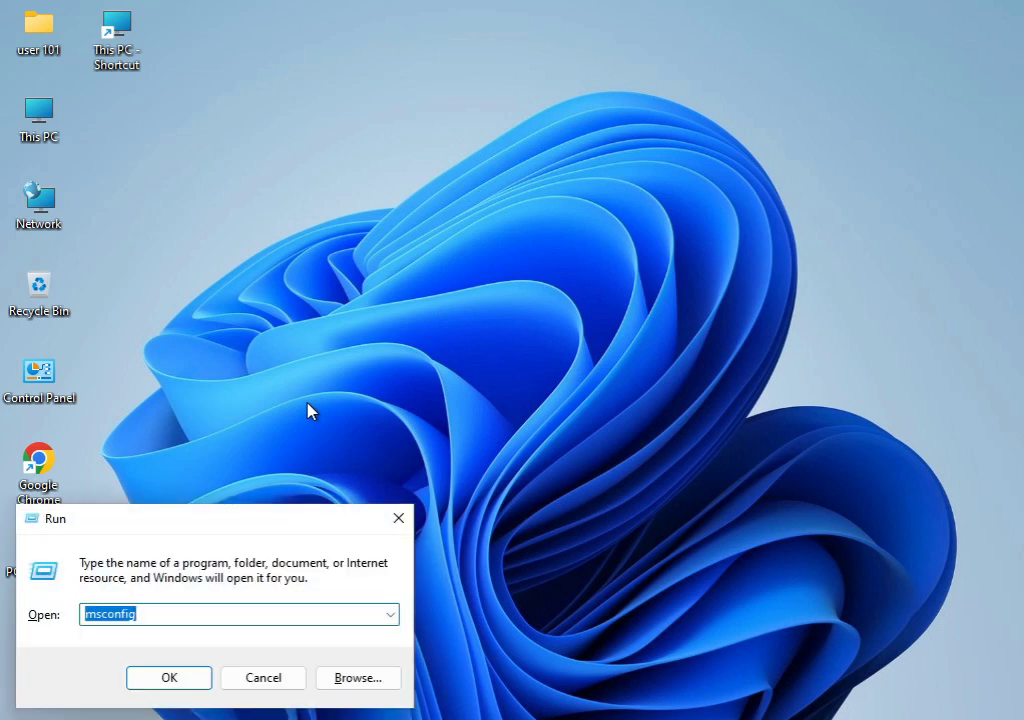
pyautogui.write('%temp%')
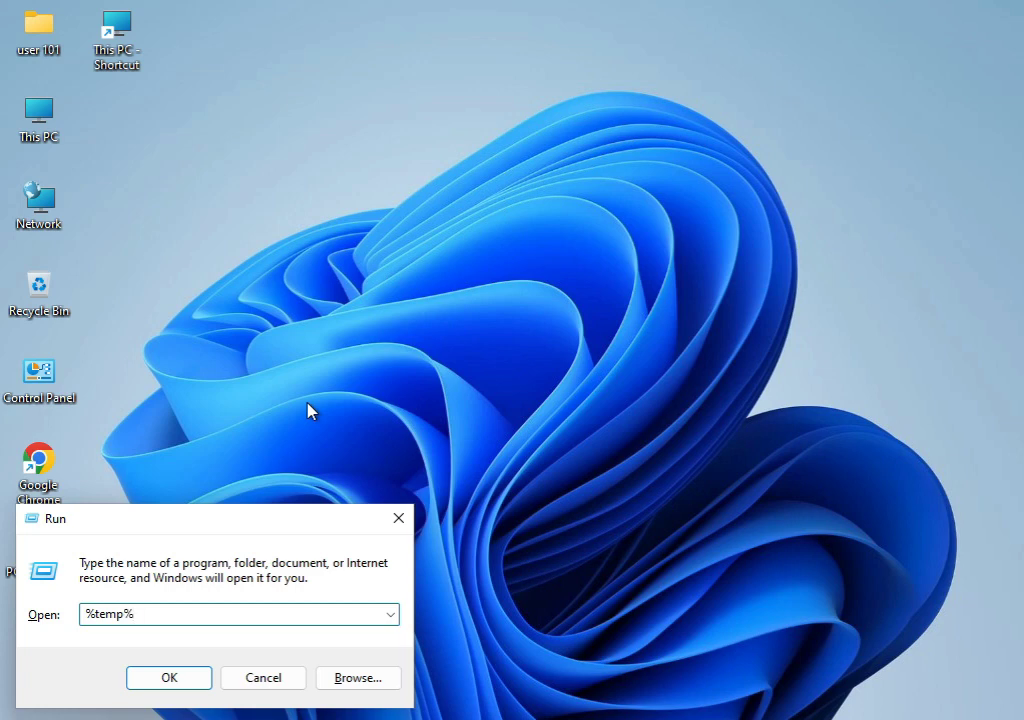
pyautogui.press('Return')
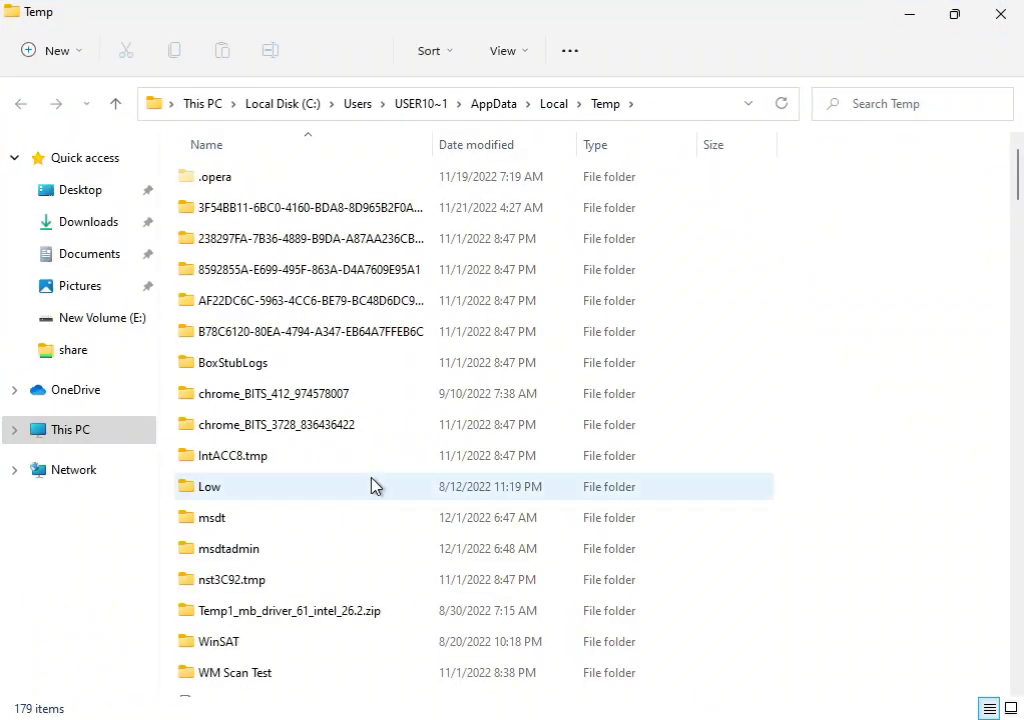
pyautogui.hotkey('ctrl', 'a')
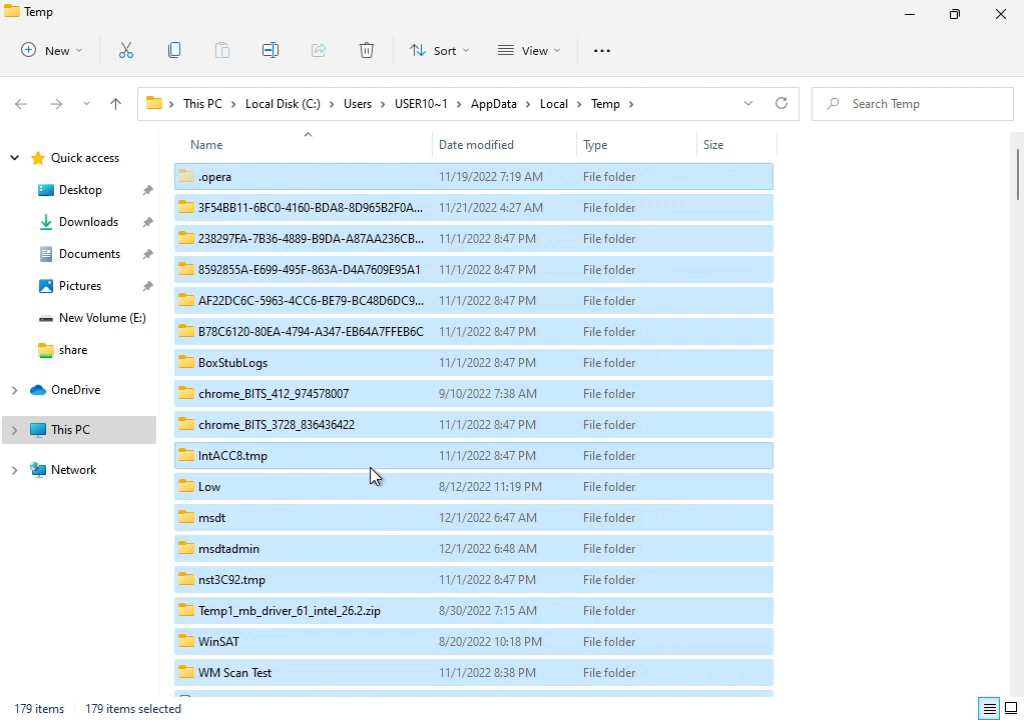
pyautogui.hotkey('shift', 'Delete')
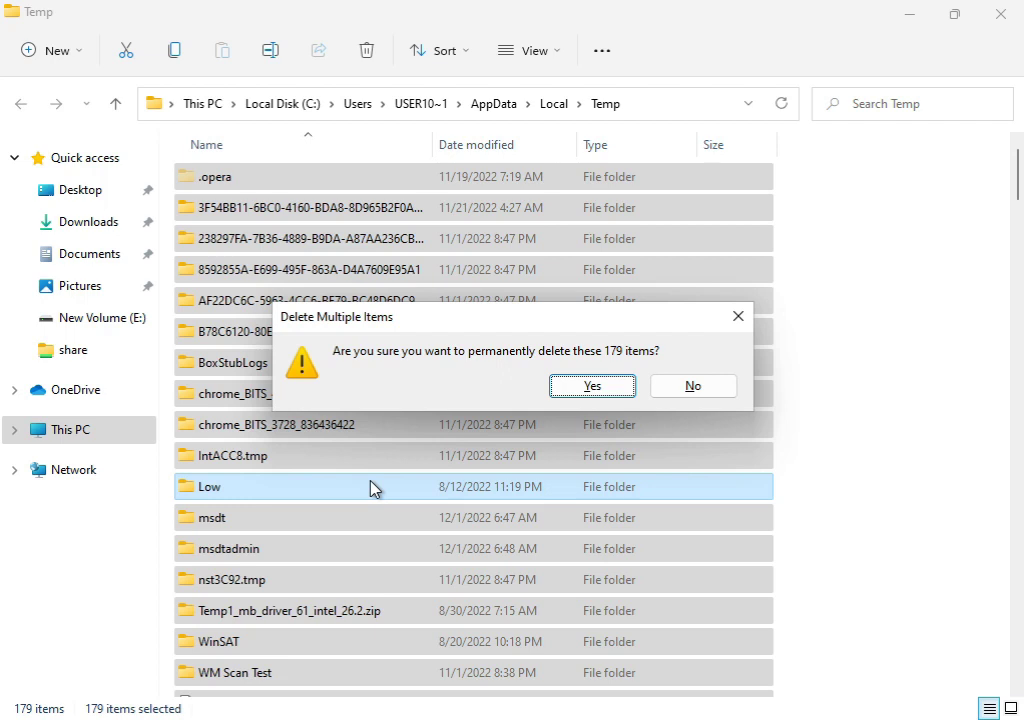
pyautogui.click(566, 386)
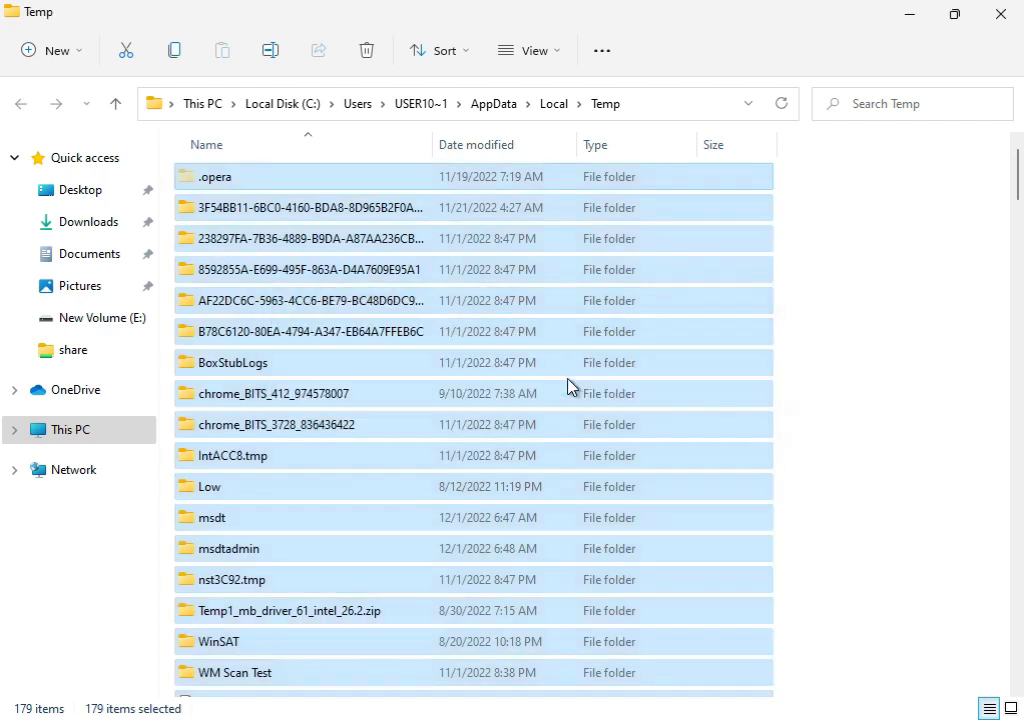
# - Apply the deletion choices to all current items, skip the files in use, and close the Temp folder
pyautogui.click(308, 273)
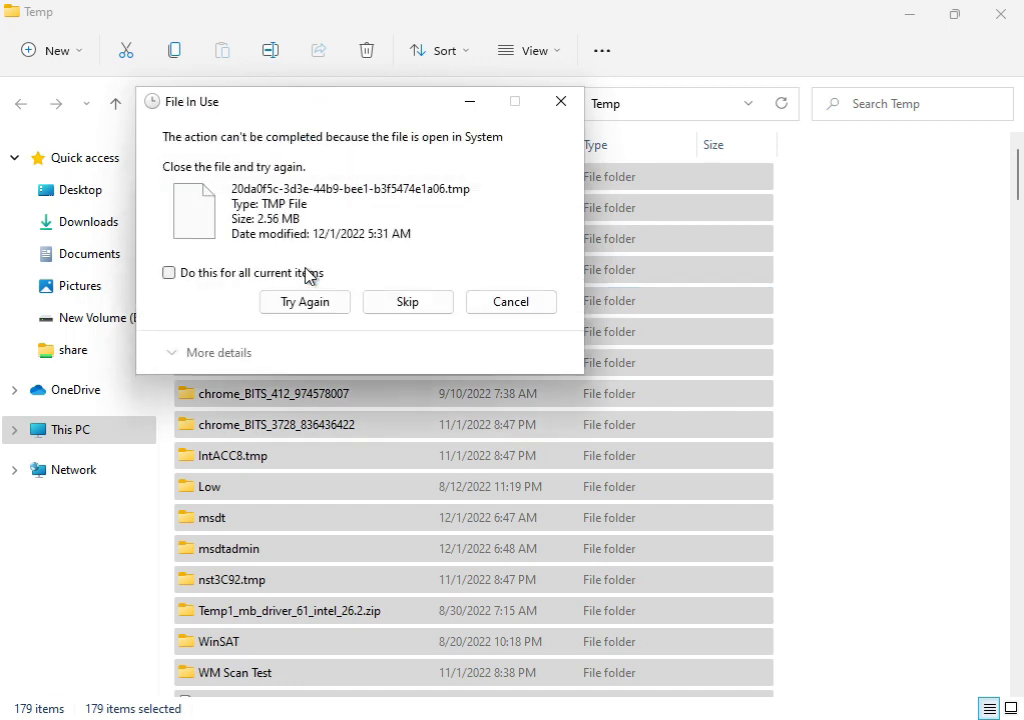
pyautogui.click(255, 275)
pyautogui.click(257, 276)
pyautogui.click(288, 304)
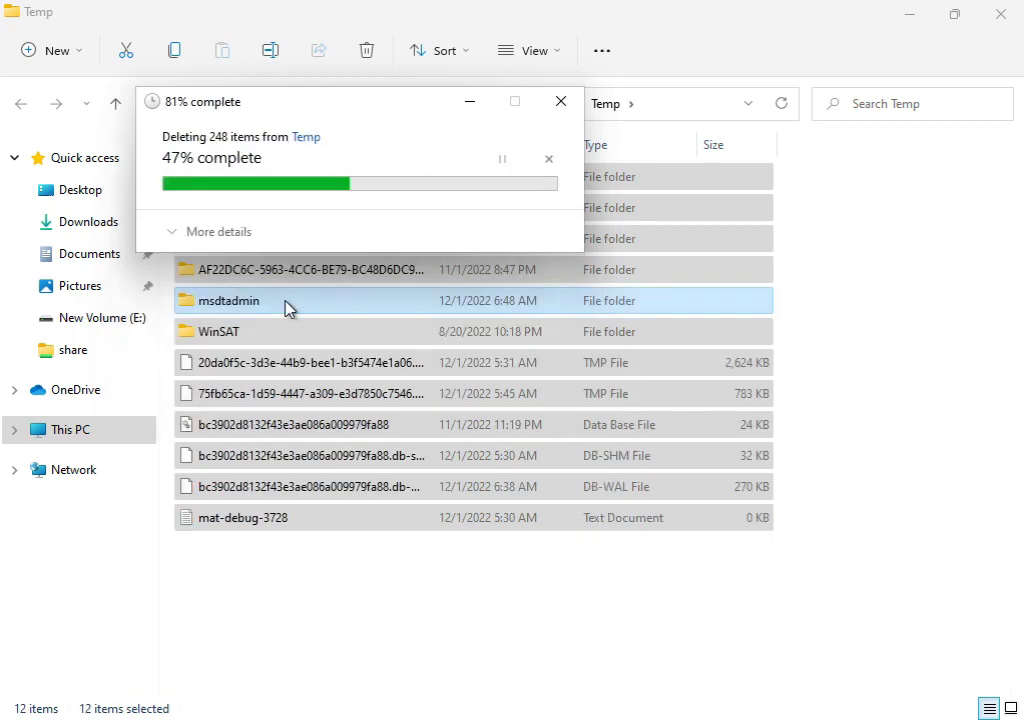
pyautogui.click(248, 278)
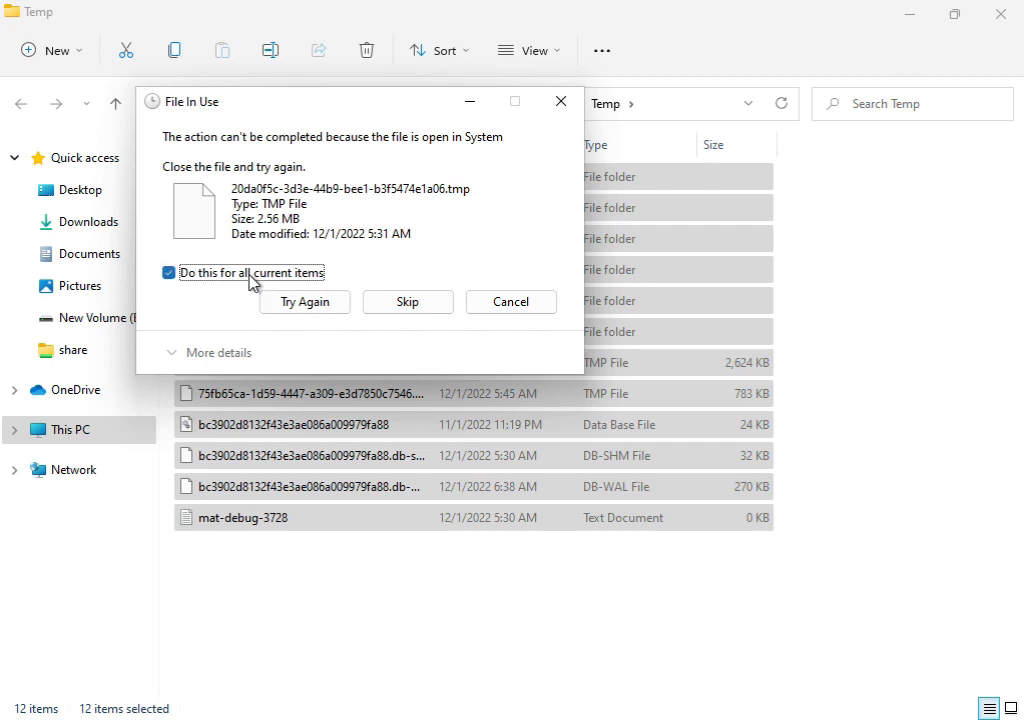
pyautogui.click(380, 304)
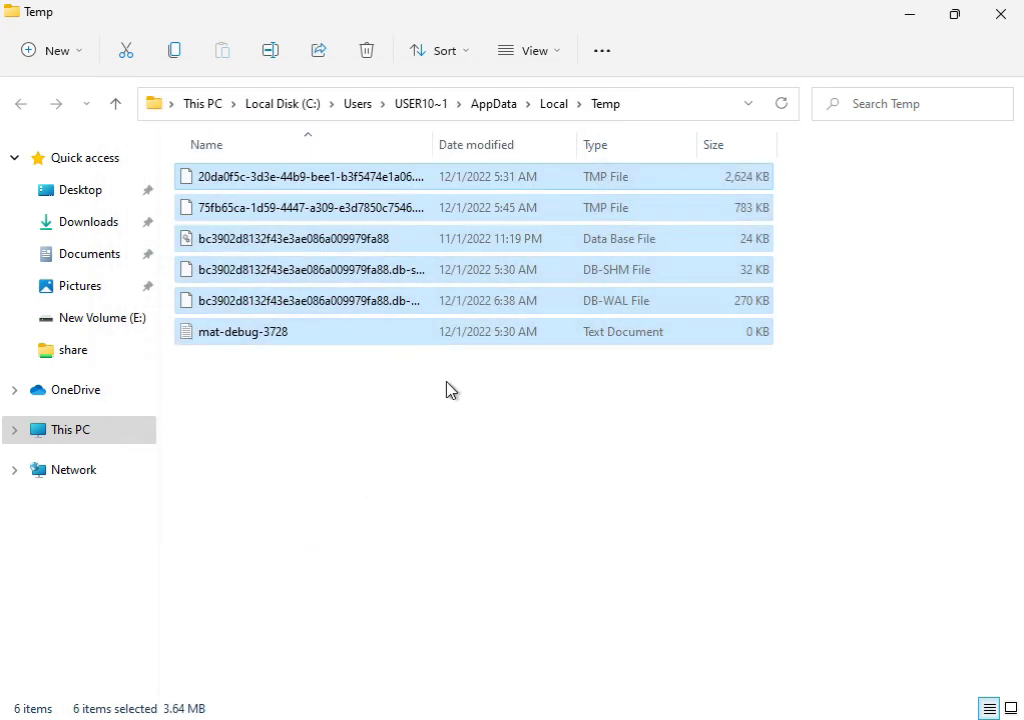
pyautogui.click(998, 24)
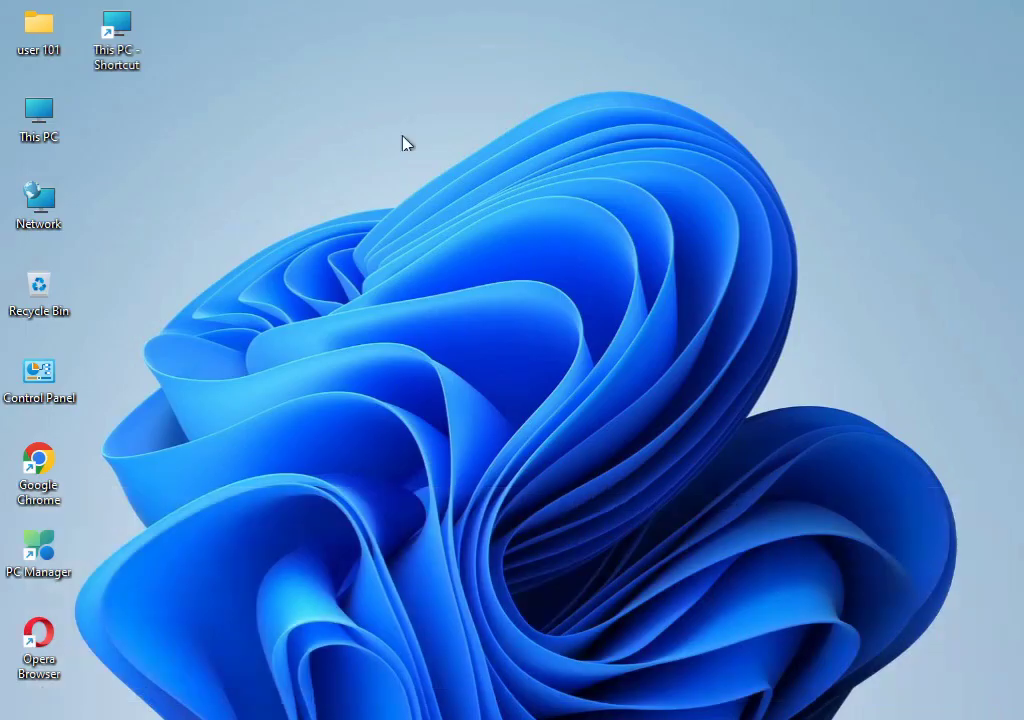
# - Start Disk Cleanup for Local Disk (C:) from the drive's properties
pyautogui.doubleClick(50, 116)
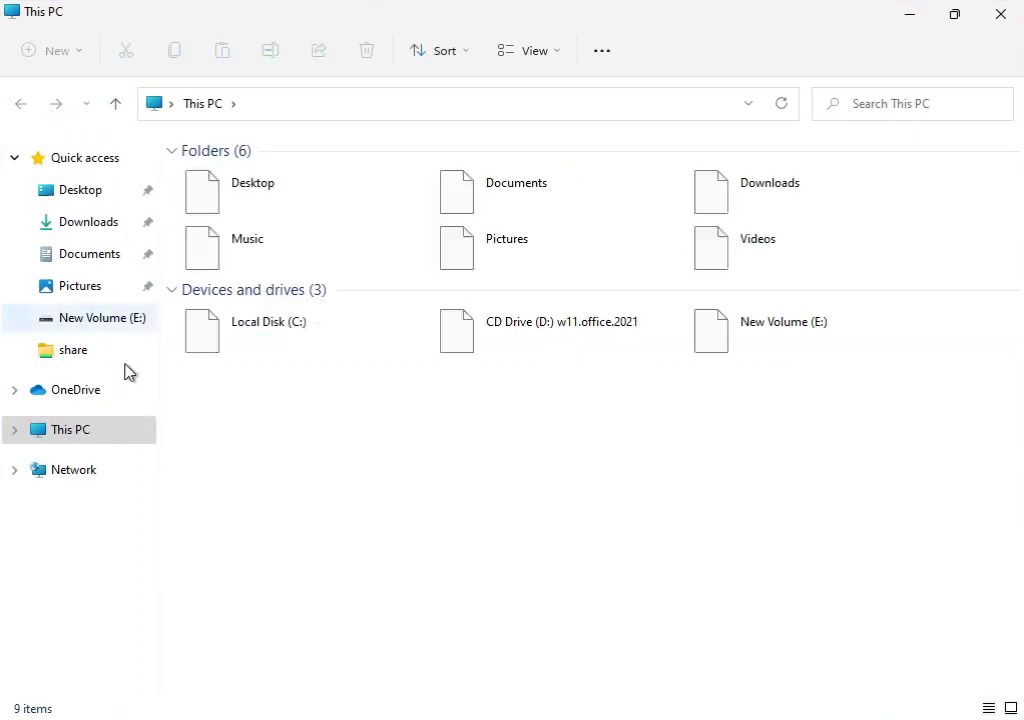
pyautogui.click(274, 335)
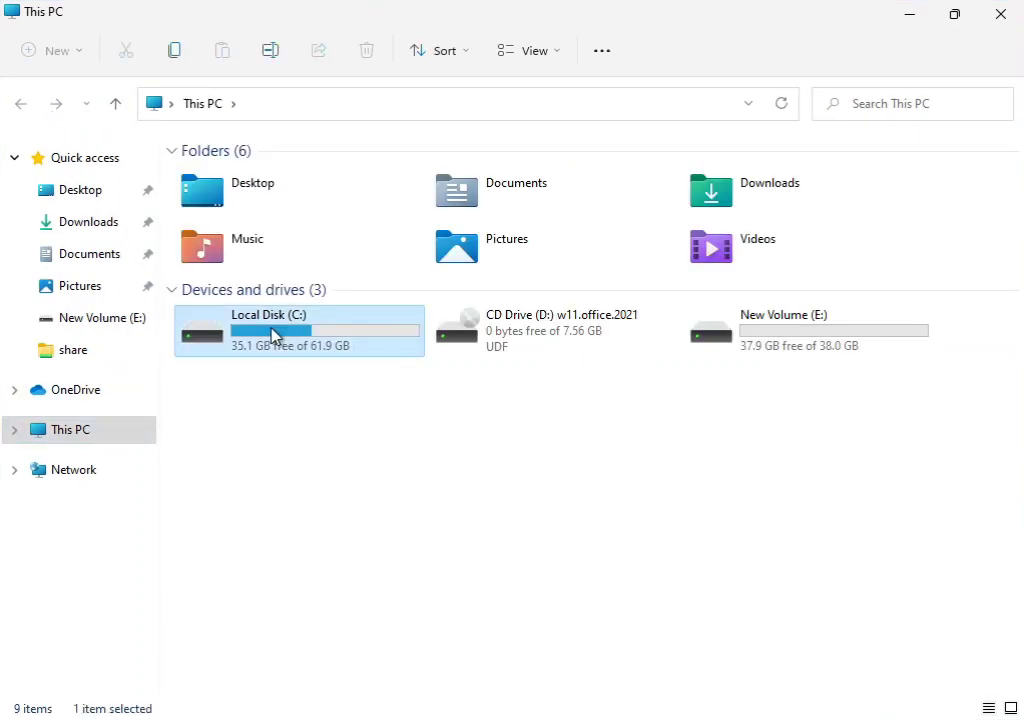
pyautogui.rightClick(274, 335)
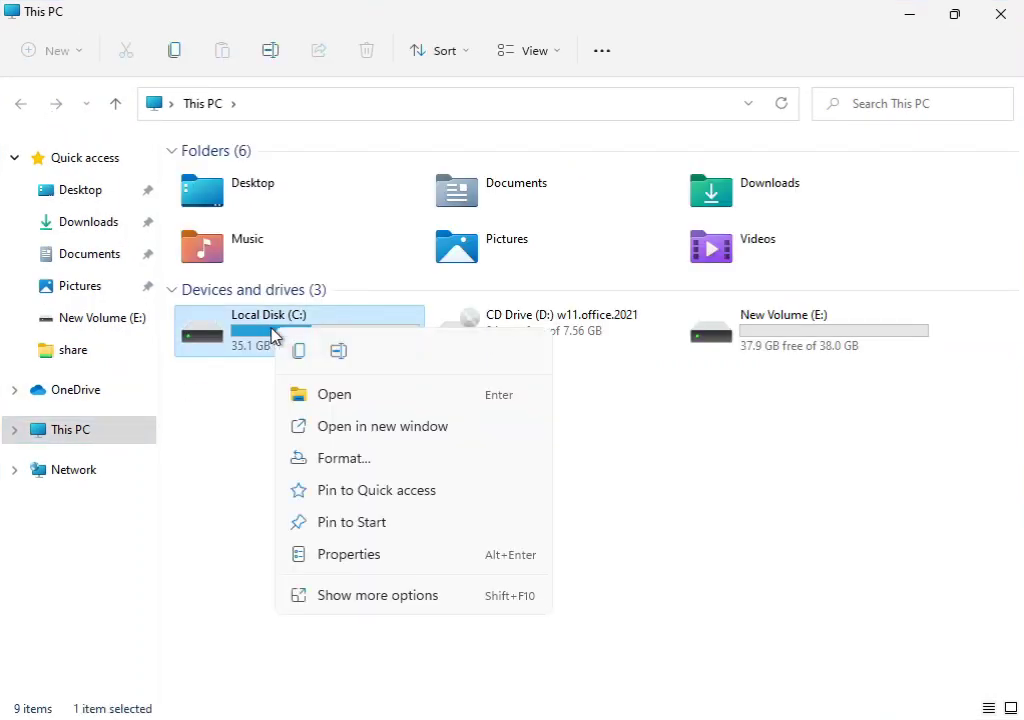
pyautogui.click(350, 598)
pyautogui.click(393, 577)
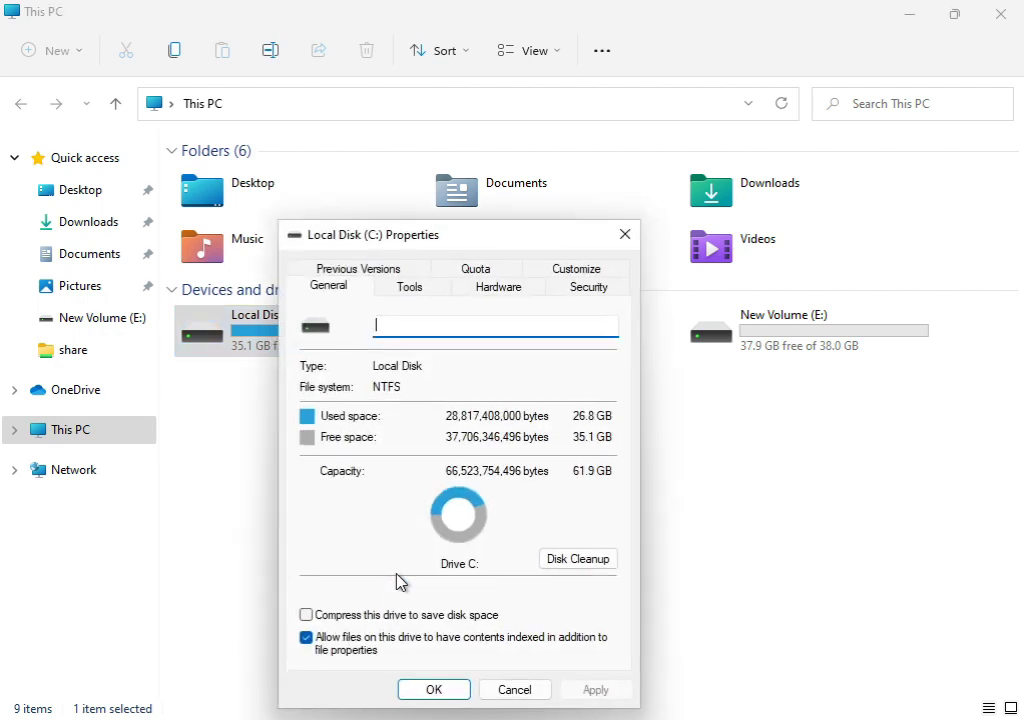
pyautogui.click(579, 561)
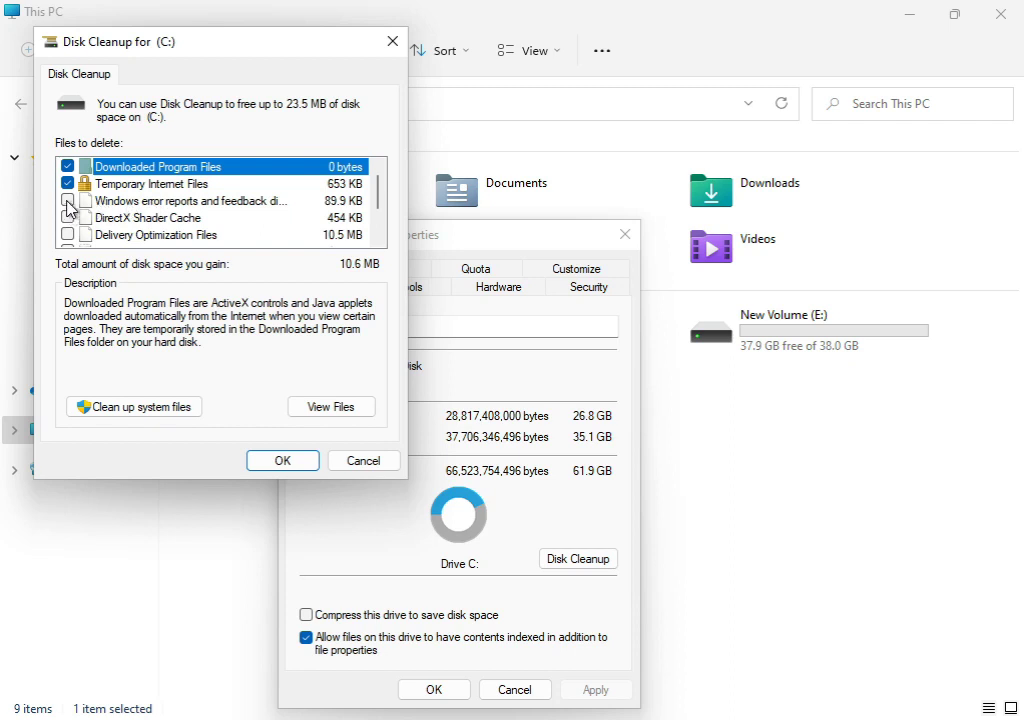
# - Tick the Windows error reports and extend the drive C: cleanup to system files, closing the drive's properties
pyautogui.click(68, 202)
pyautogui.click(105, 407)
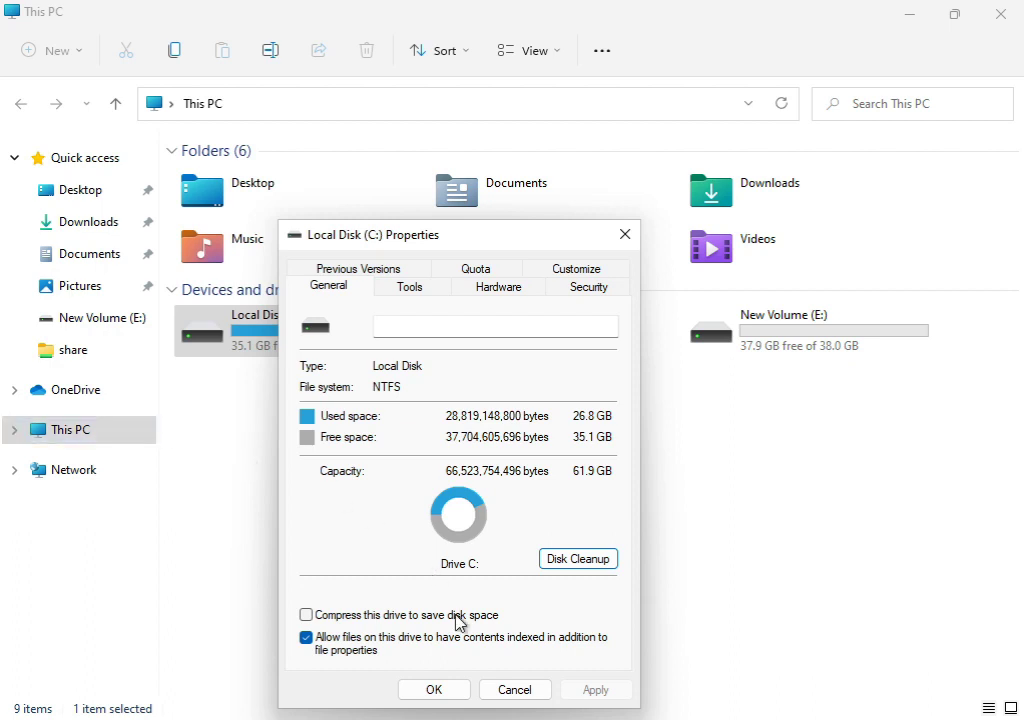
pyautogui.click(435, 690)
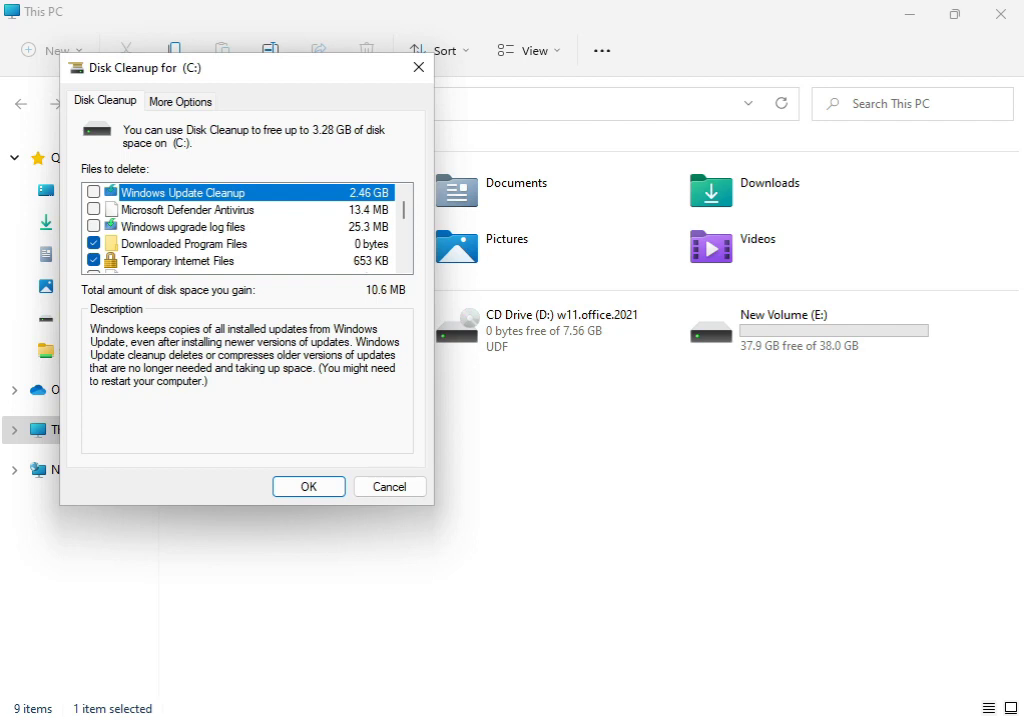
# - Permanently delete the preselected files in Disk Cleanup and close the This PC window
pyautogui.click(280, 490)
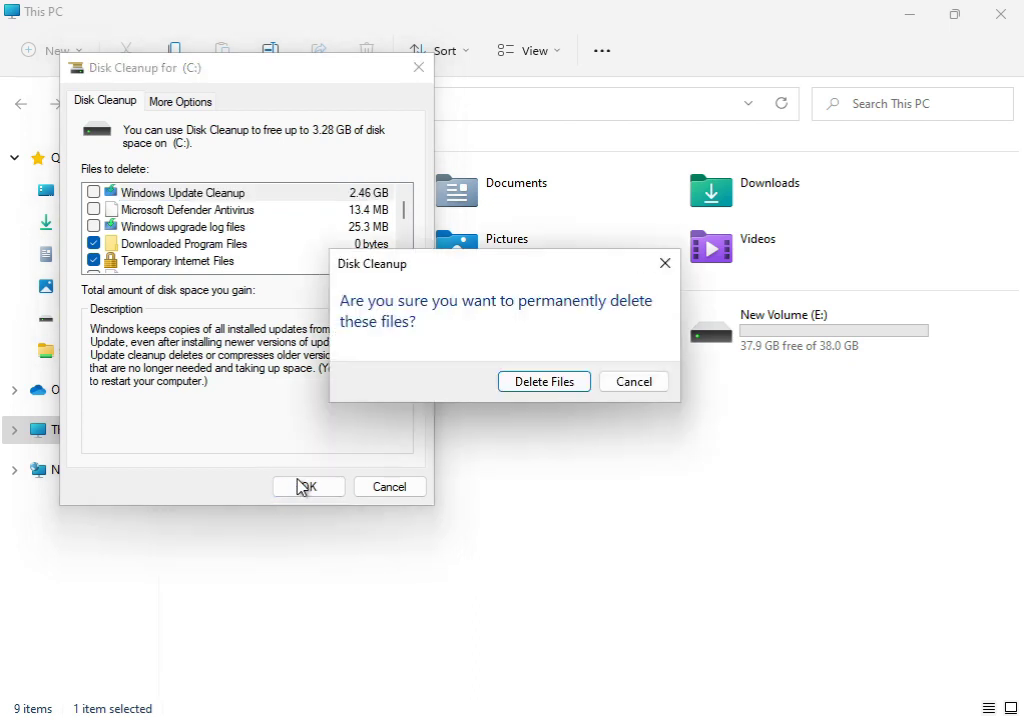
pyautogui.click(574, 383)
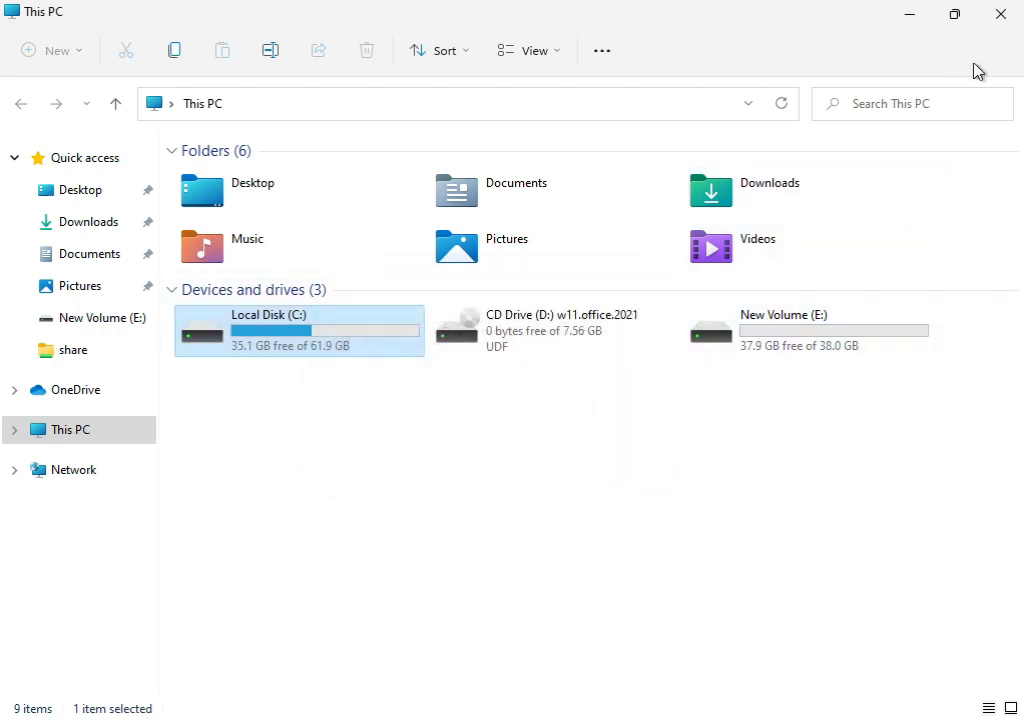
pyautogui.click(993, 22)
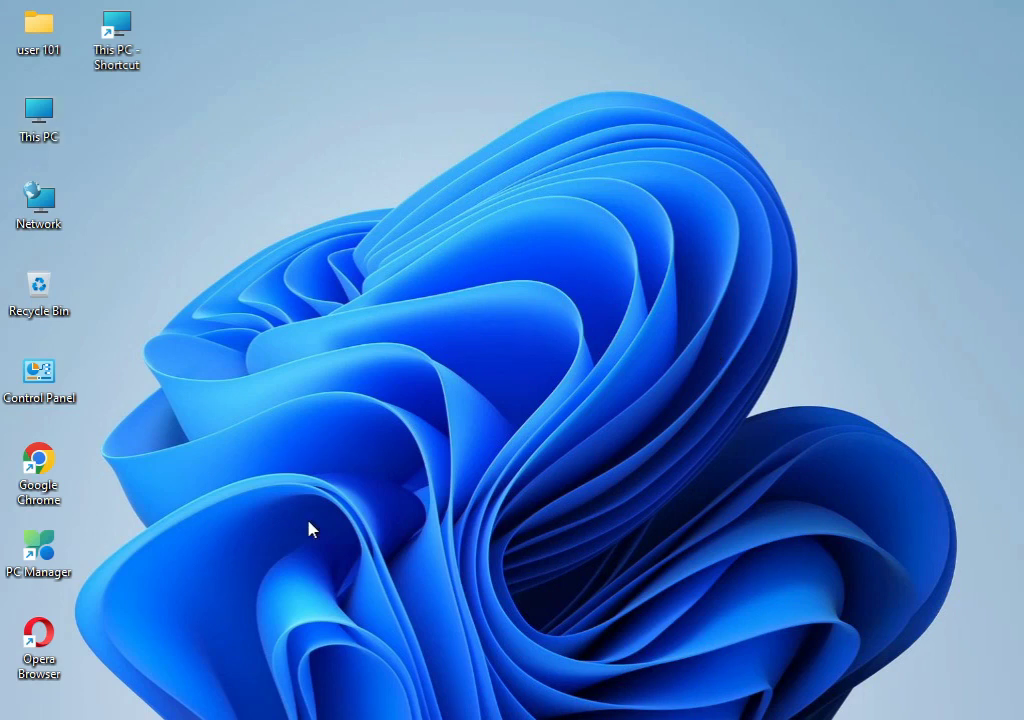
# - Search for cmd and open Command Prompt as administrator, allowing it to make changes to the device
pyautogui.press('super')
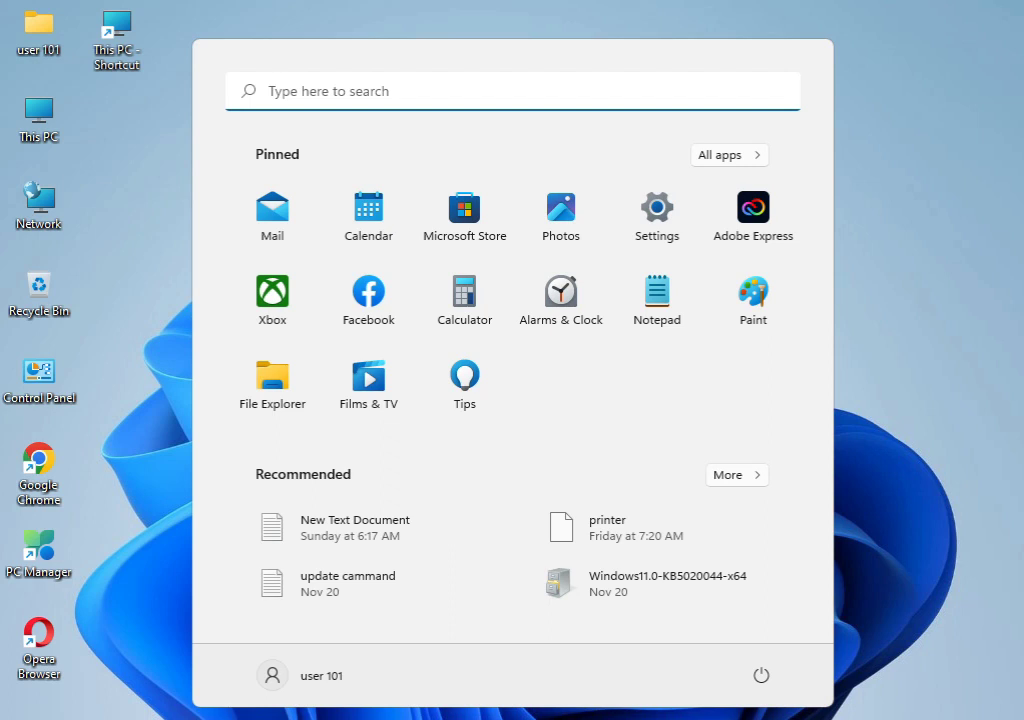
pyautogui.write('cmd')
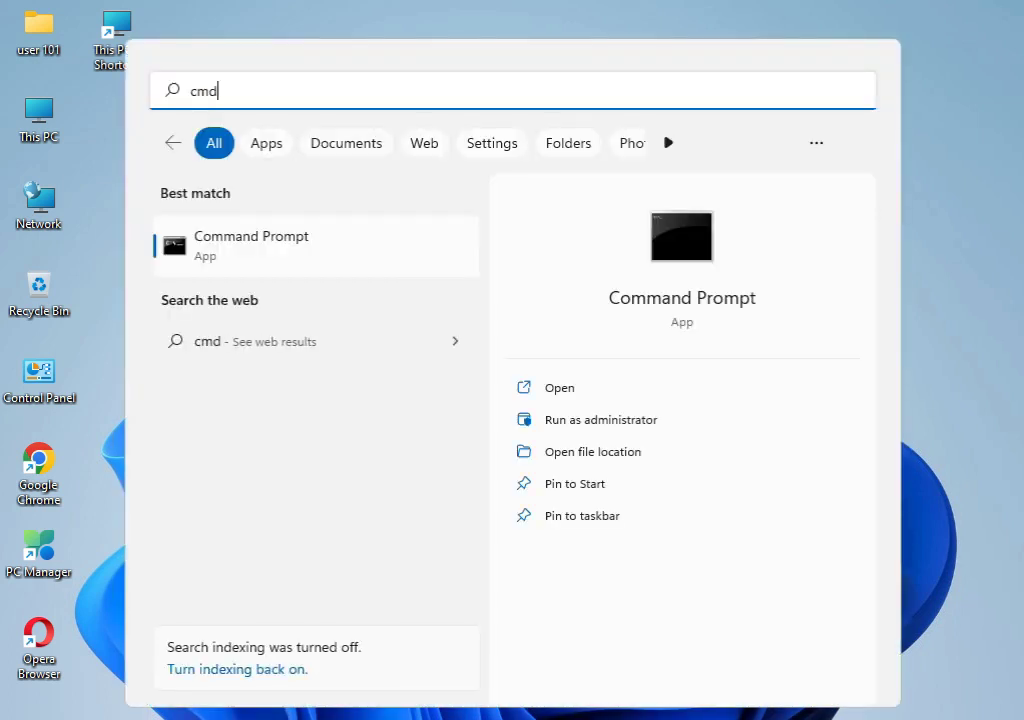
pyautogui.click(300, 257)
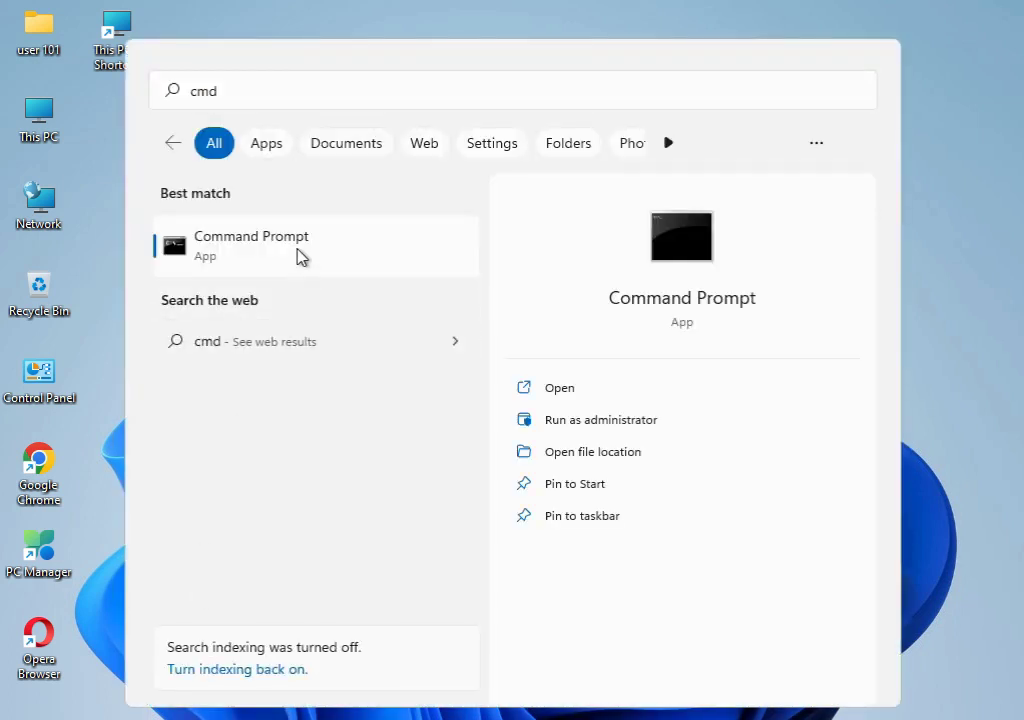
pyautogui.rightClick(300, 257)
pyautogui.click(343, 290)
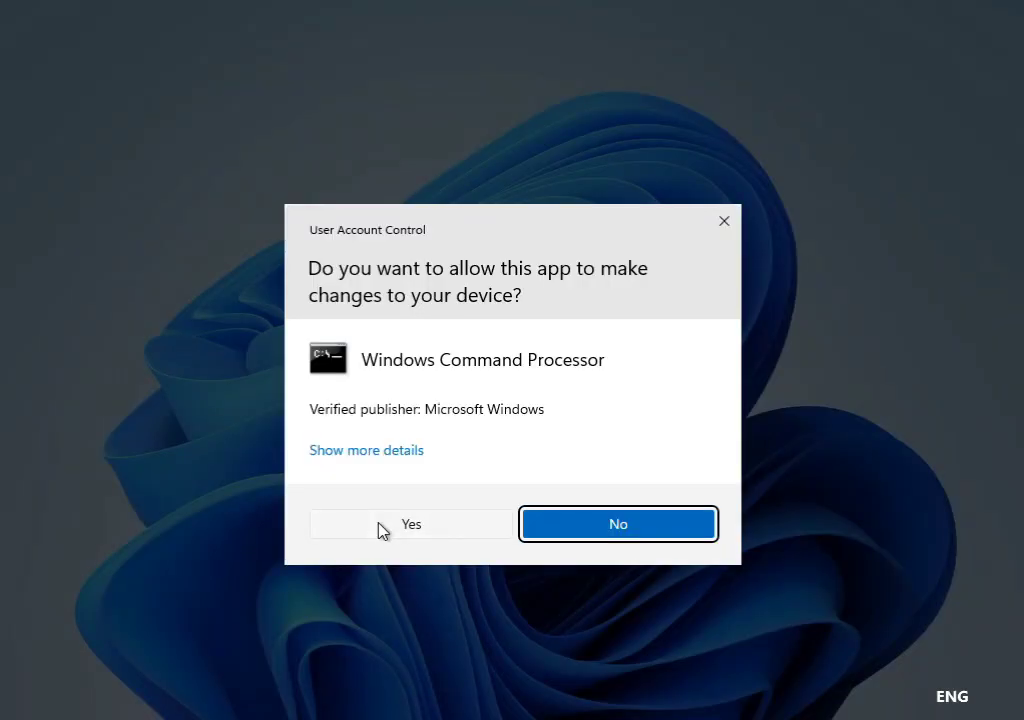
pyautogui.click(380, 530)
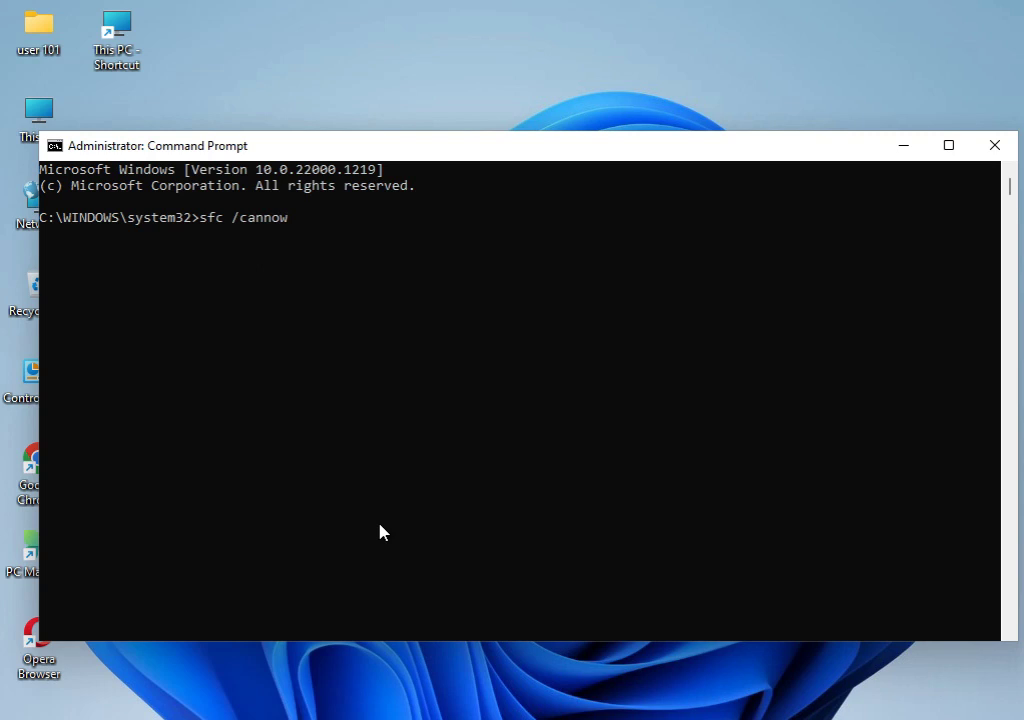
# - Correct the entered command to "sfc /scannow" and run the system file scan
pyautogui.press('BackSpace')
pyautogui.press('BackSpace')
pyautogui.press('BackSpace')
pyautogui.press('BackSpace')
pyautogui.press('BackSpace')
pyautogui.press('BackSpace')
pyautogui.write('scannow')
pyautogui.press('Return')
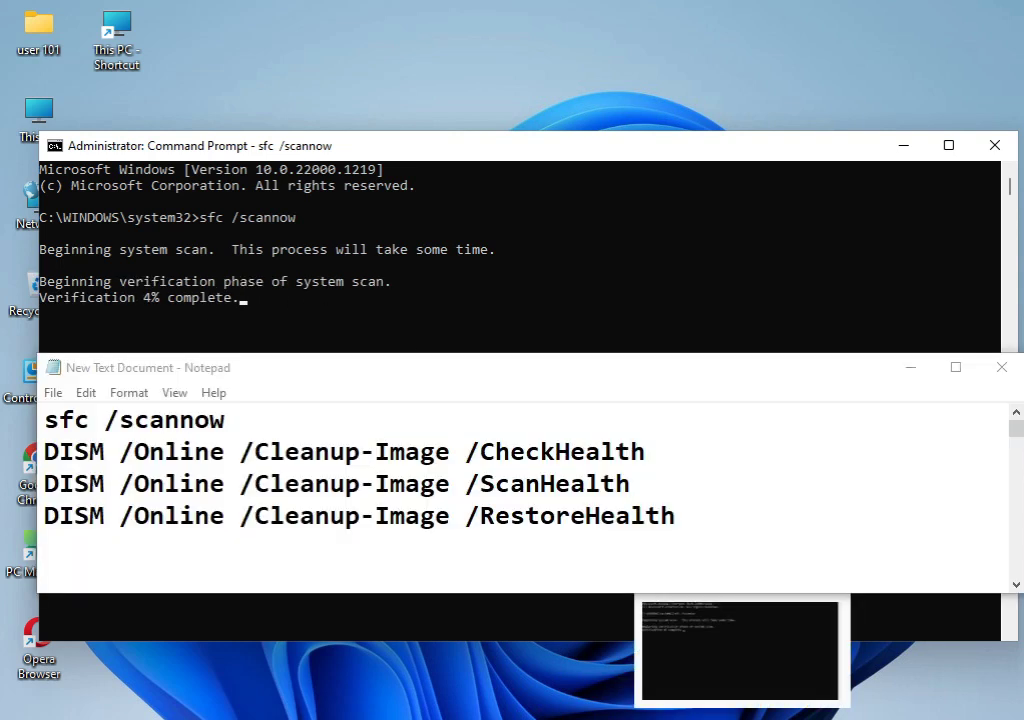
# - Highlight in turn the sfc /scannow command and the DISM CheckHealth, ScanHealth and RestoreHealth commands in the Notepad document
pyautogui.click(46, 421)
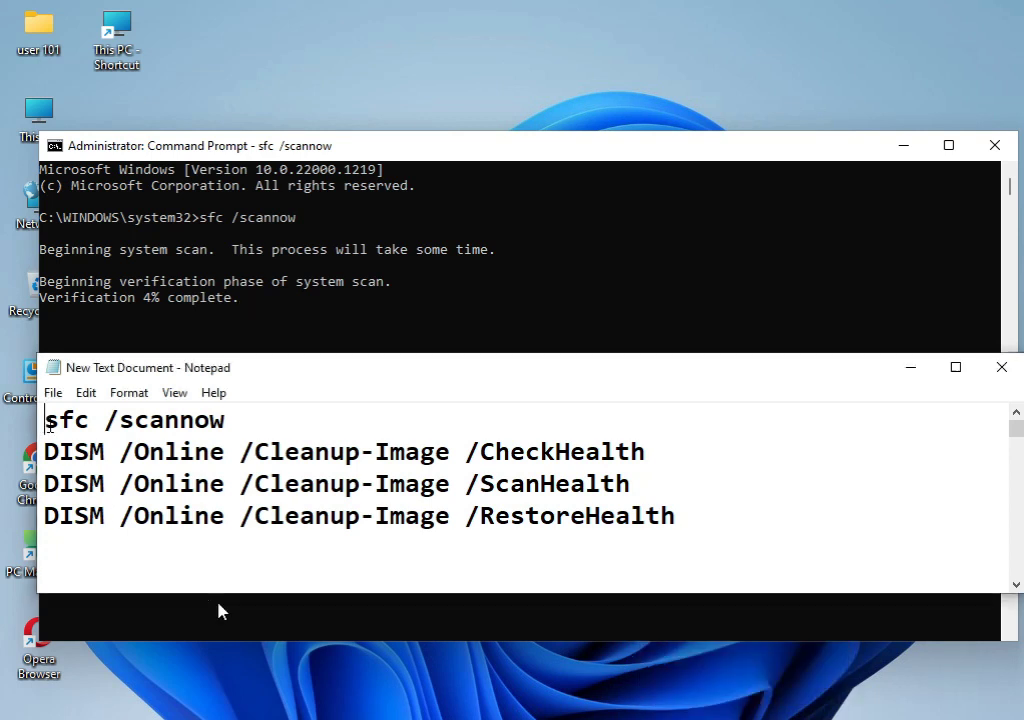
pyautogui.moveTo(48, 424); pyautogui.dragTo(231, 421)
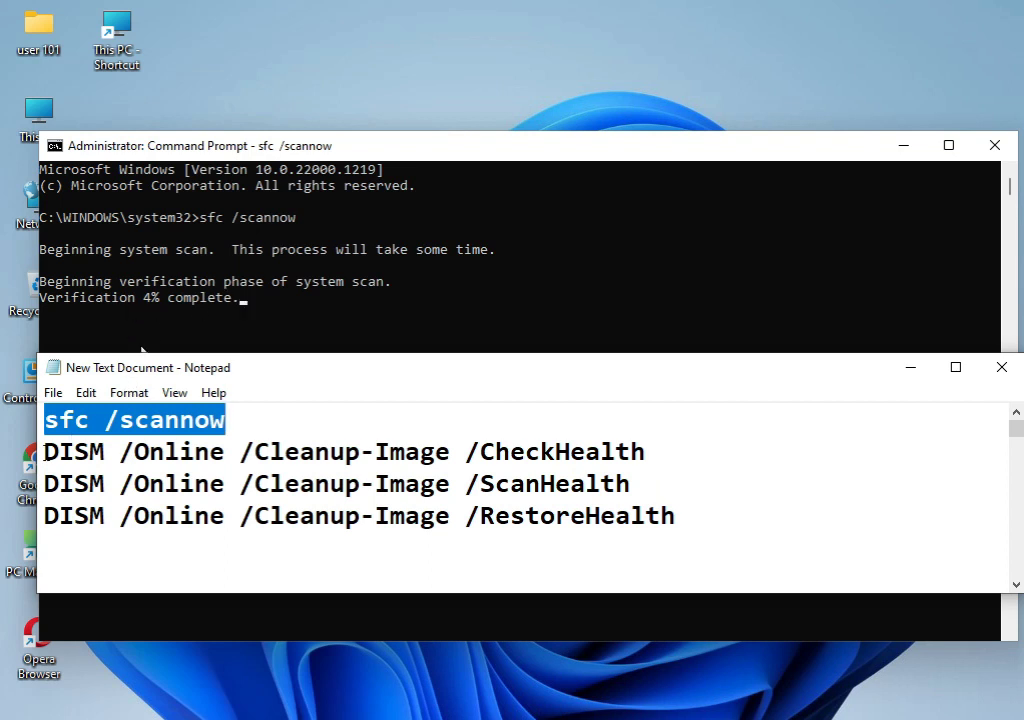
pyautogui.moveTo(44, 452); pyautogui.dragTo(647, 452)
pyautogui.moveTo(44, 483); pyautogui.dragTo(632, 483)
pyautogui.moveTo(44, 515); pyautogui.dragTo(688, 500)
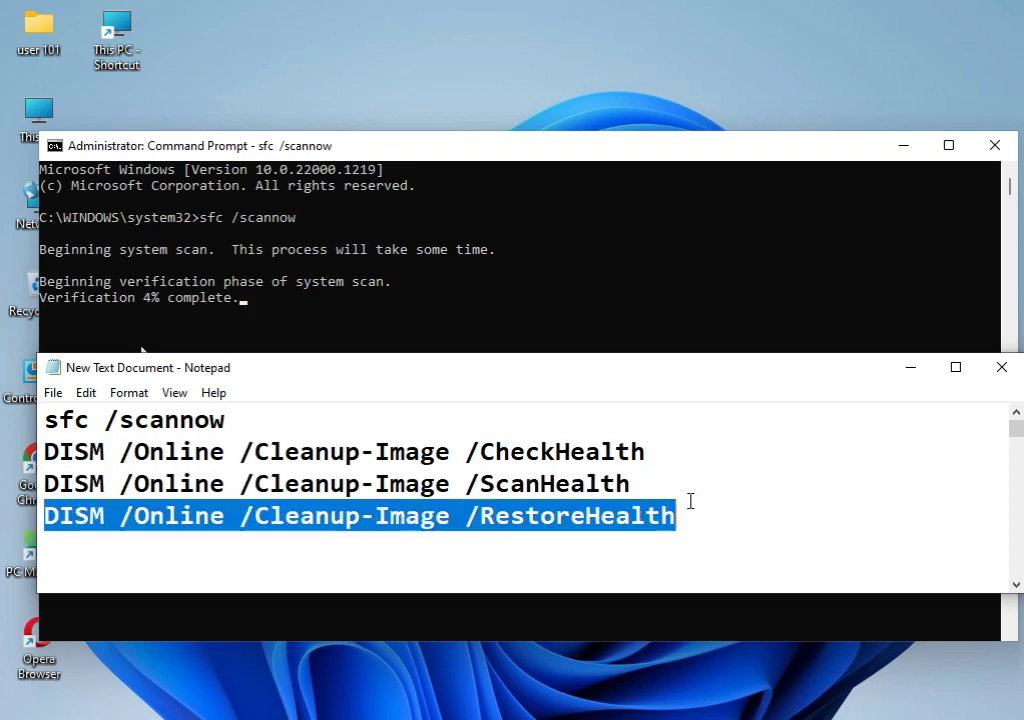